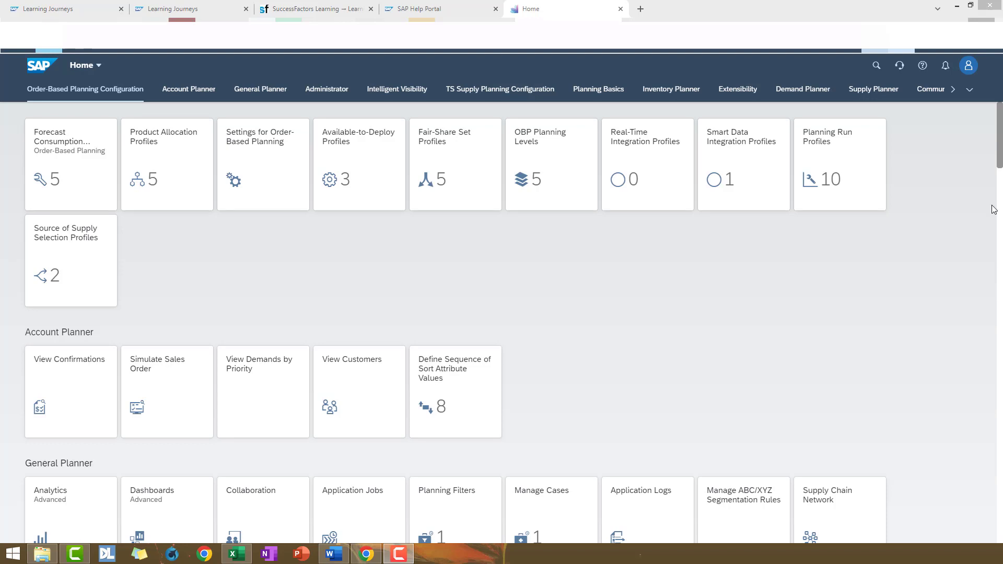
Open Sample Model Entities from the Model Configuration group to show SAPIBP1's Unified Planning Area details
left_click(969, 90)
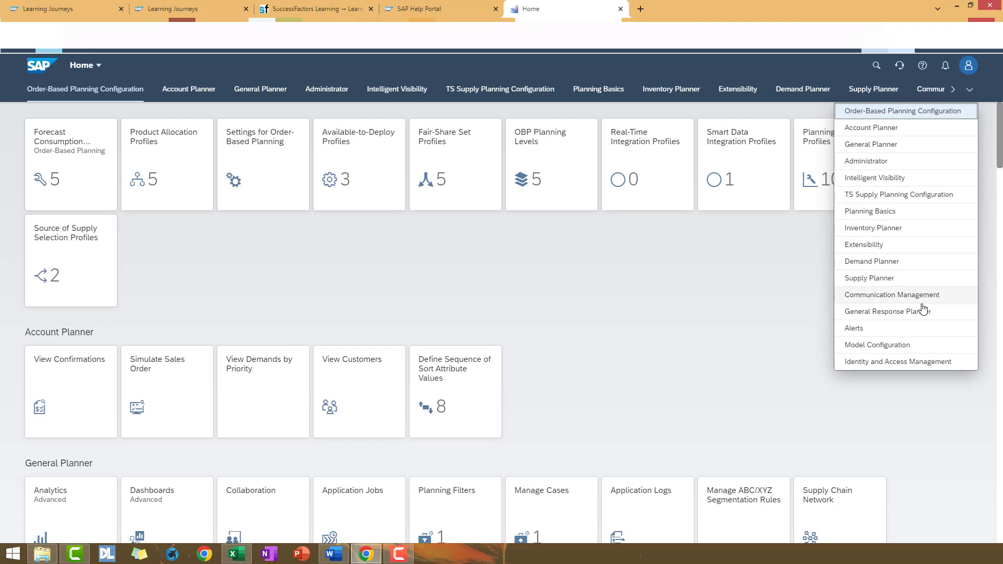
left_click(888, 345)
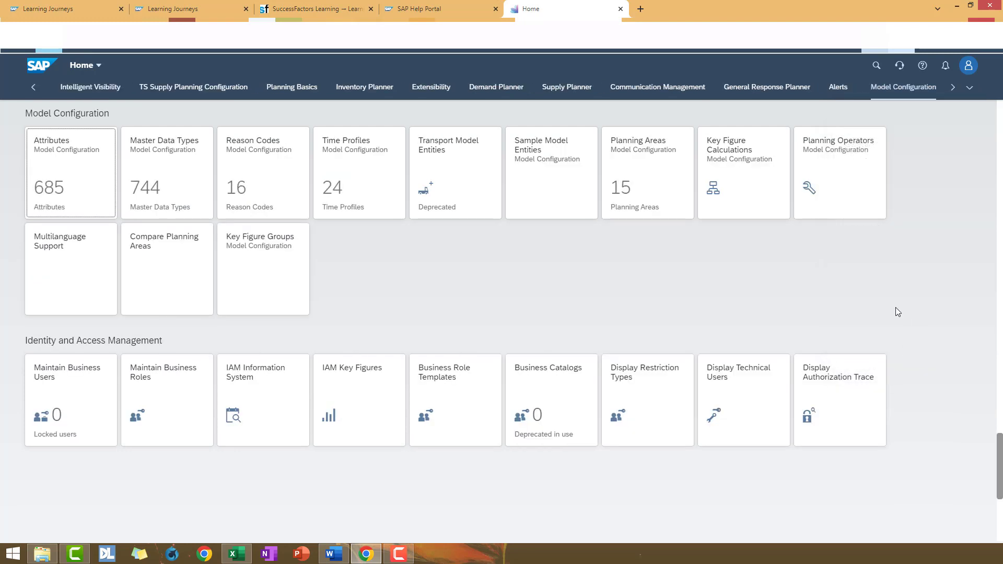
left_click(563, 176)
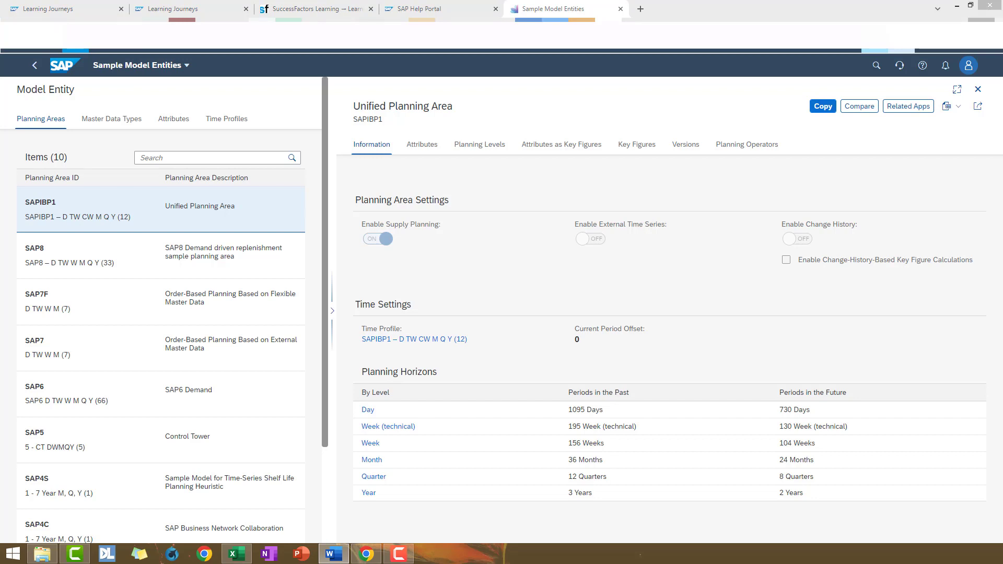
Open the Copy Planning Area options for the selected SAPIBP1 sample
left_click(819, 109)
left_click(819, 108)
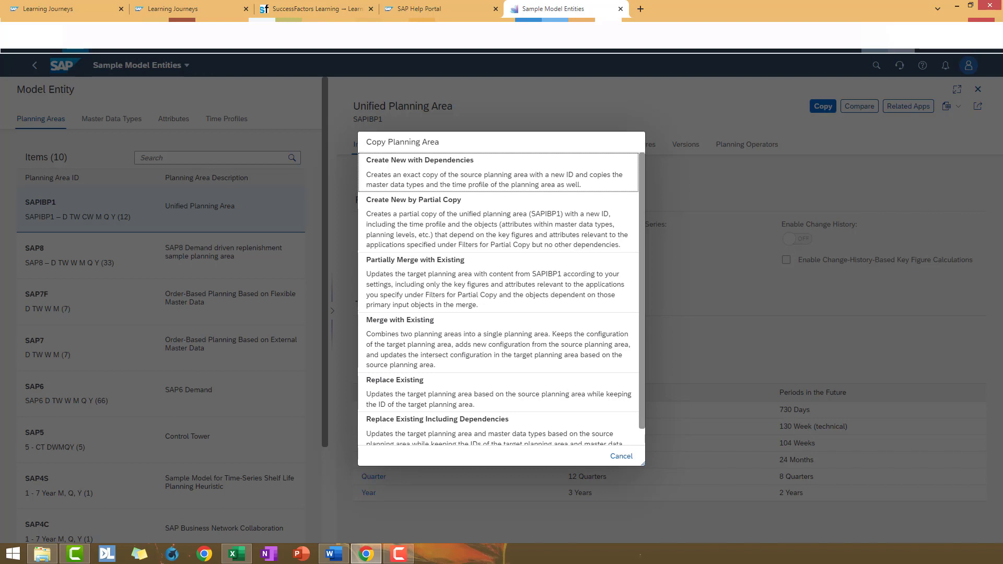
Choose Create New with Dependencies, entering planning area ID ABC and time profile 77
left_click(481, 170)
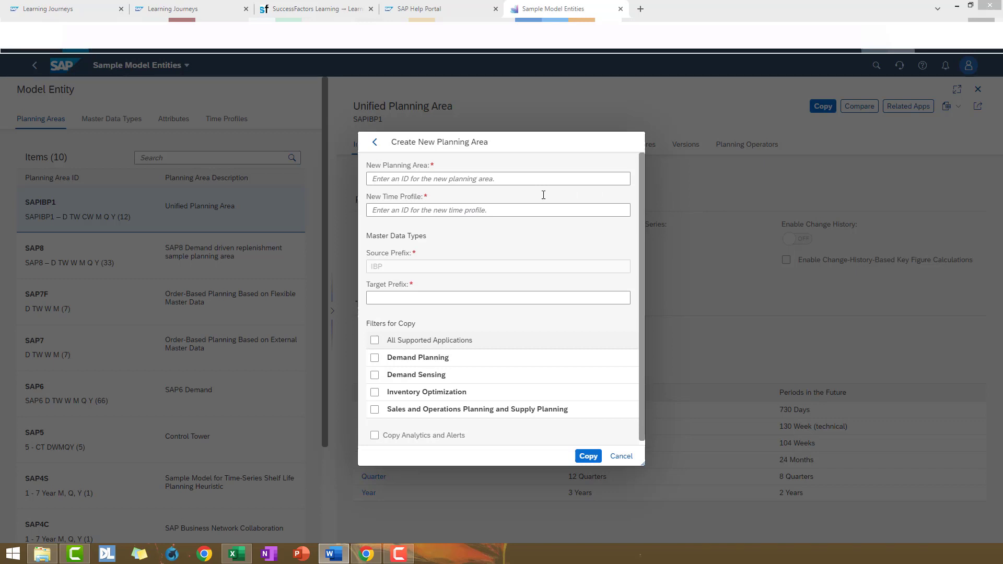
left_click(479, 177)
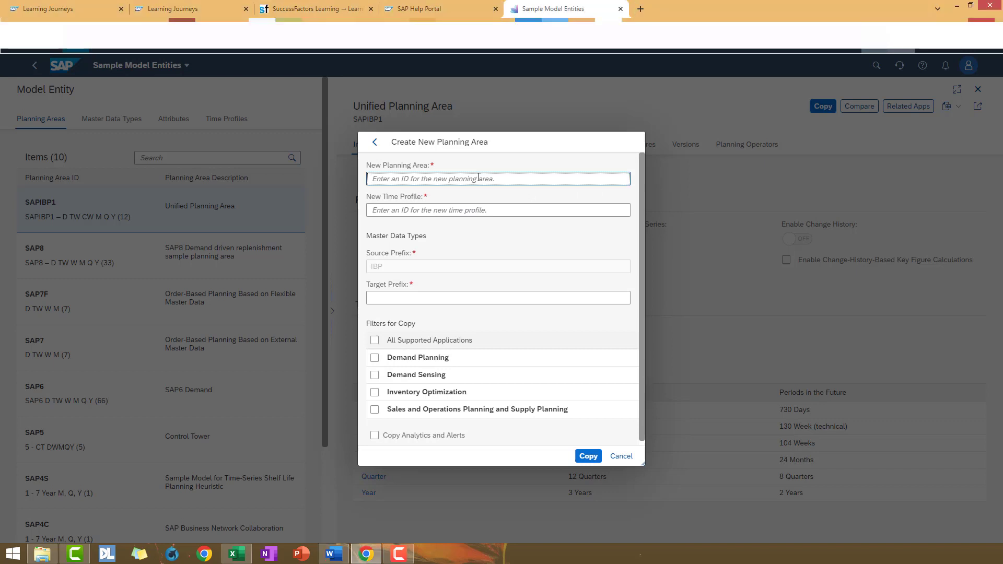
type("ABC")
left_click(479, 210)
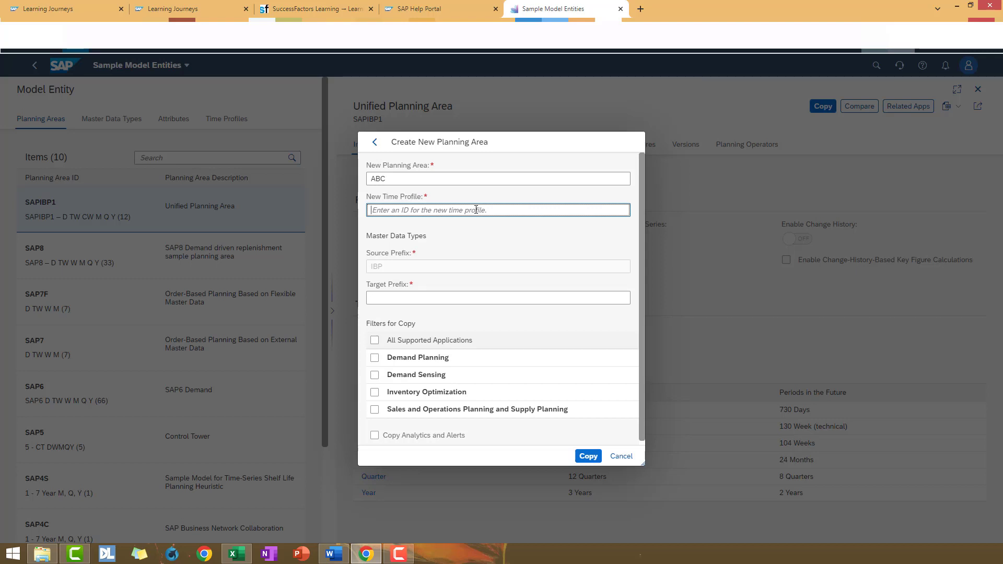
type("77")
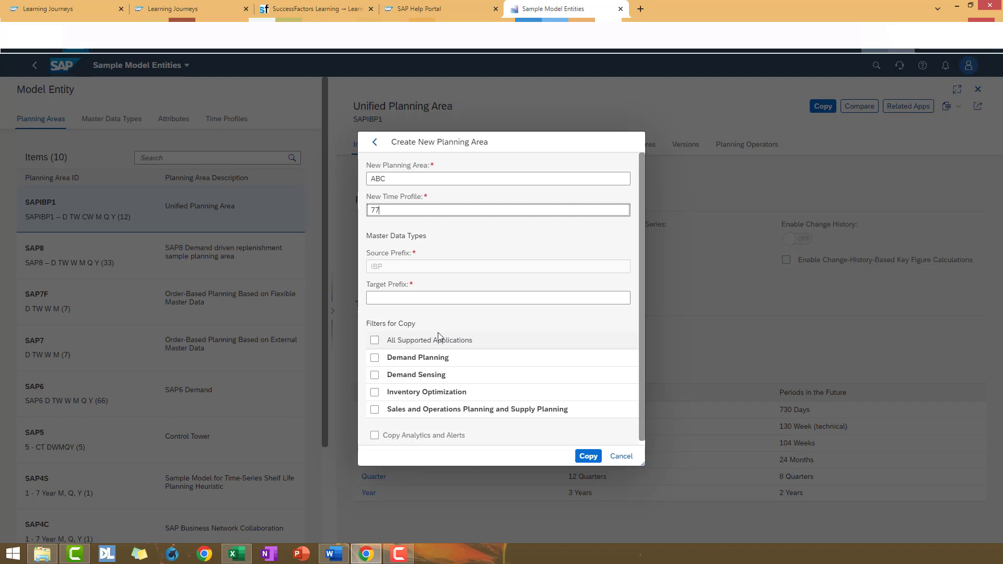
Copy with target prefix ABC, all supported applications, and analytics and alerts, confirming the warning
left_click(418, 296)
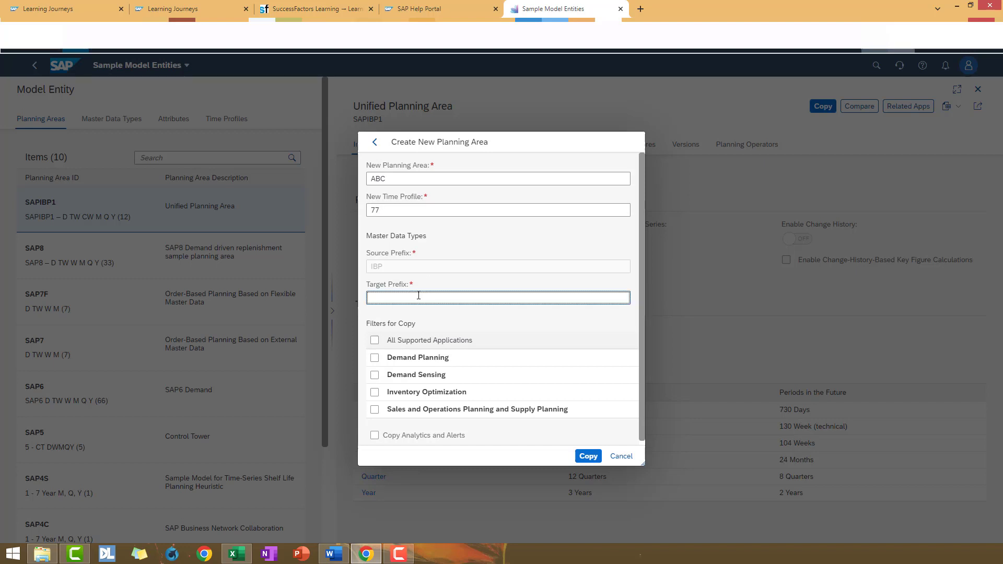
type("ABC")
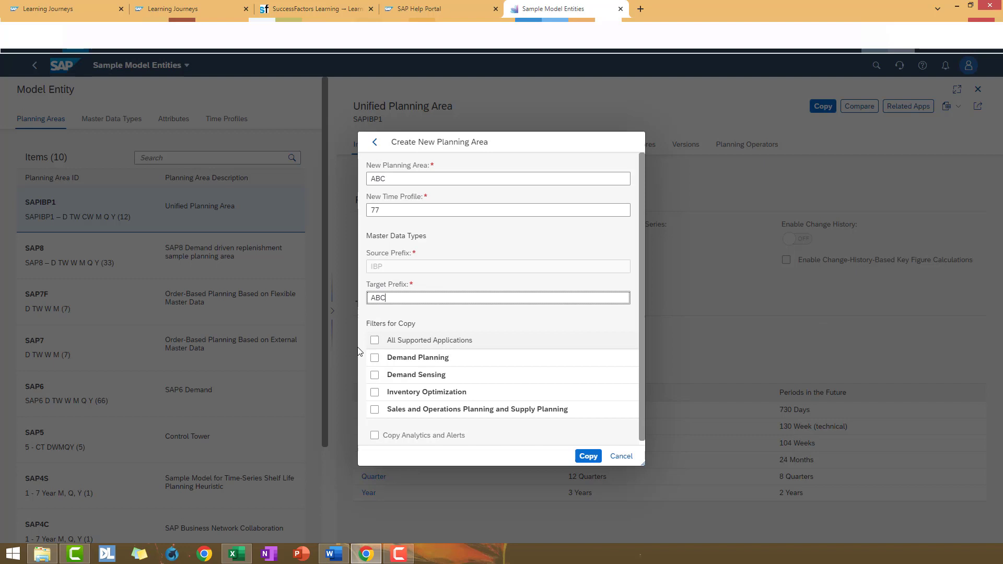
left_click(374, 340)
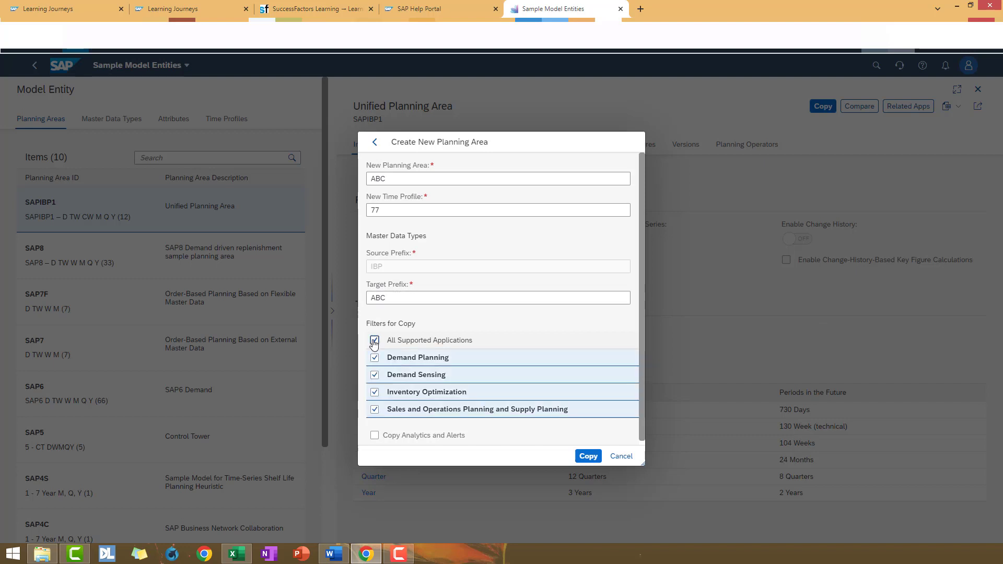
left_click(374, 435)
left_click(587, 456)
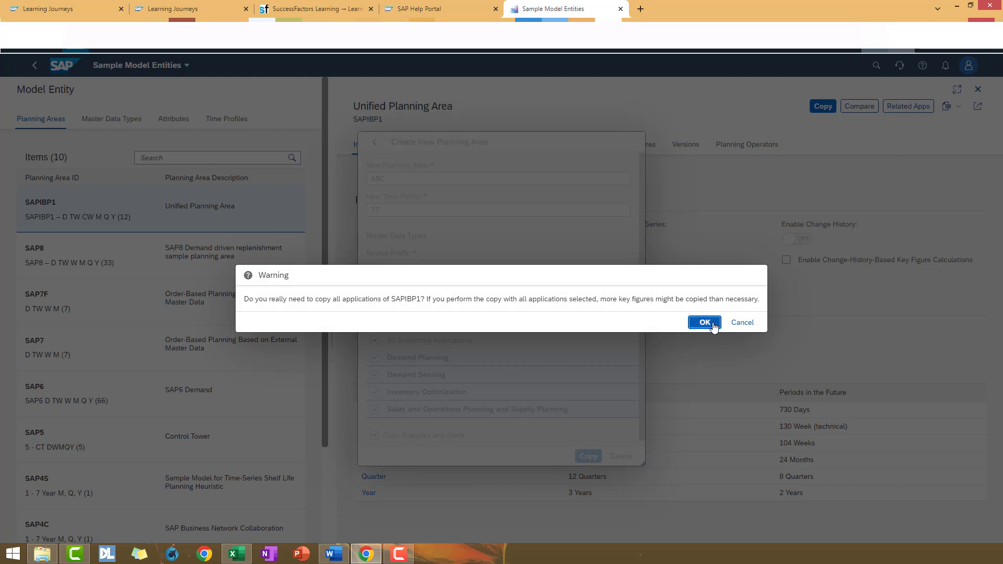
left_click(705, 323)
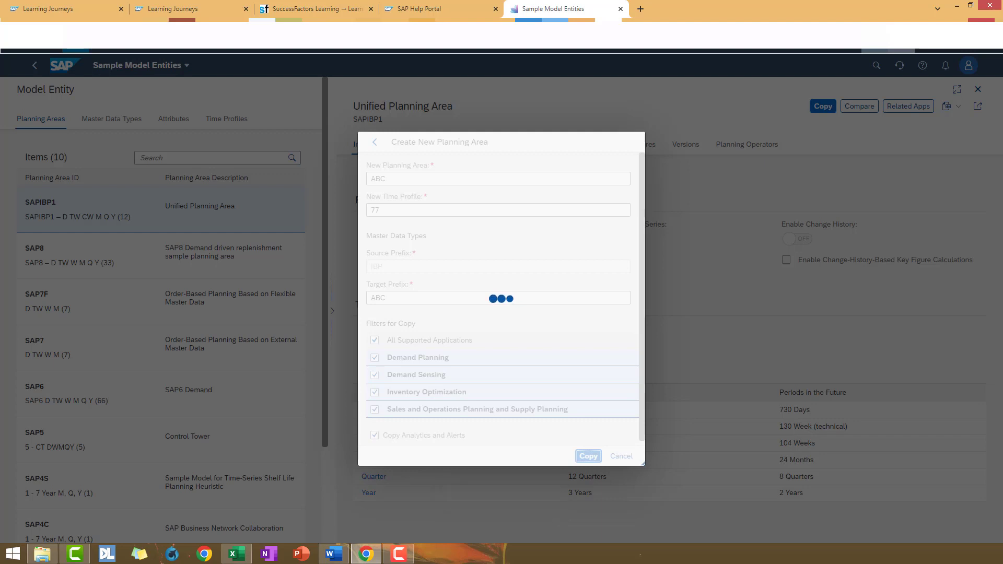
Open planning area ABC, review its inactive General details, and view its 99 ABC-prefixed attributes
left_click(542, 323)
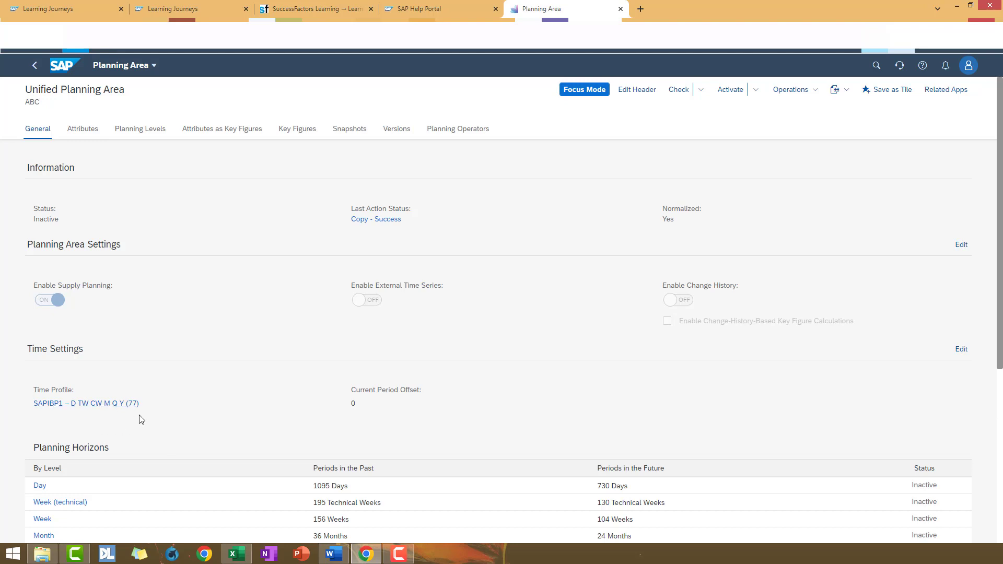
scroll(162, 412, "down", 2)
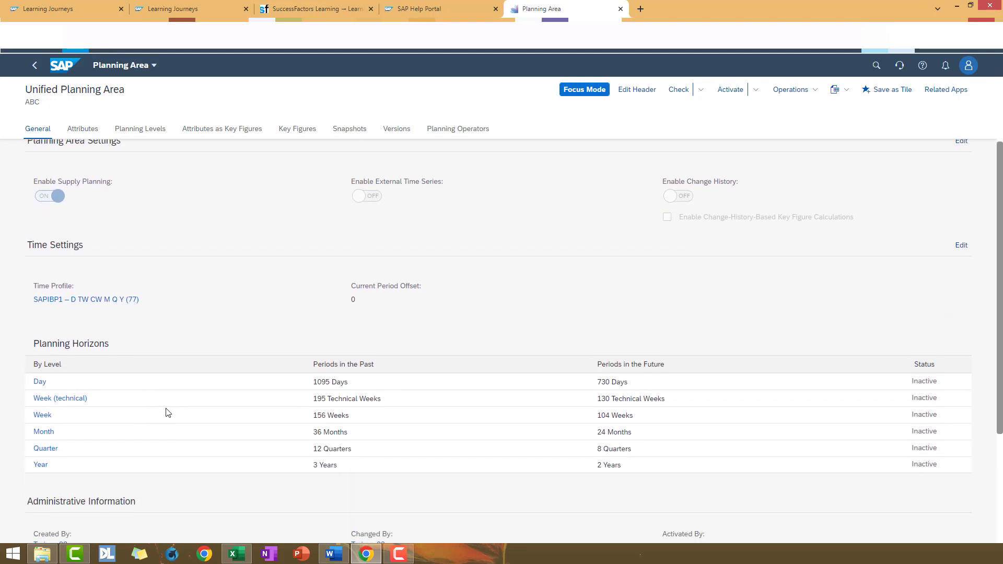
scroll(168, 355, "down", 1)
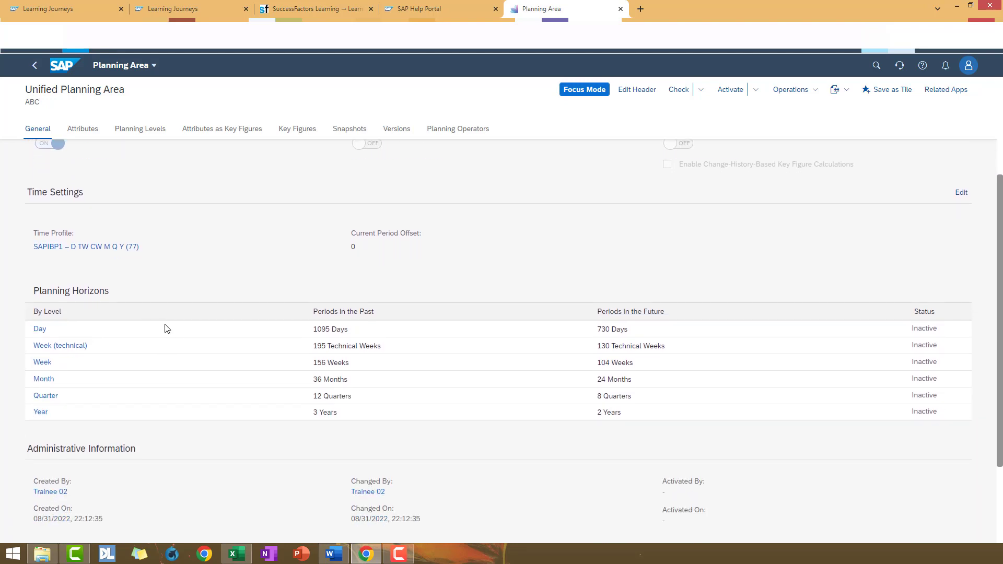
scroll(205, 426, "down", 1)
scroll(204, 426, "up", 4)
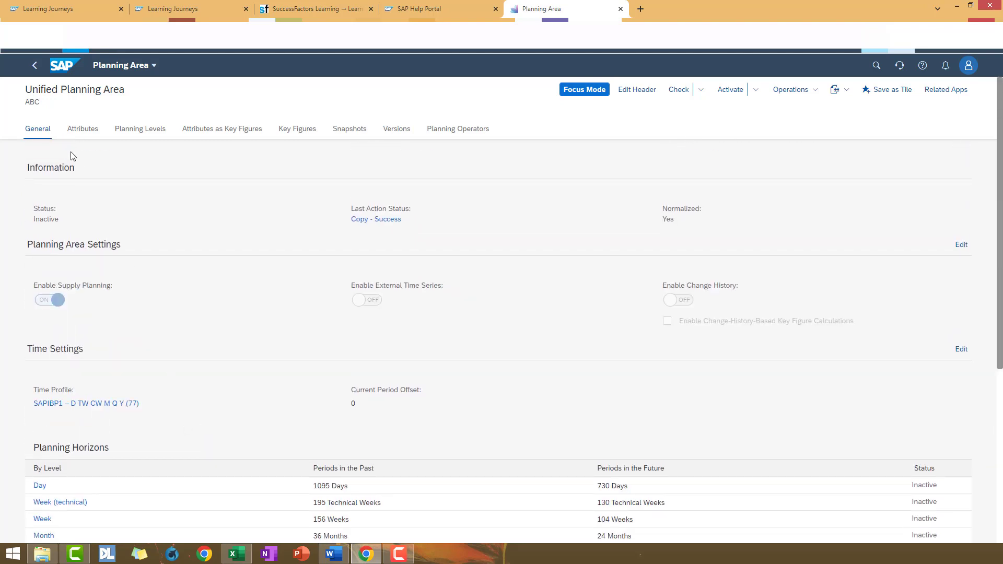
left_click(81, 135)
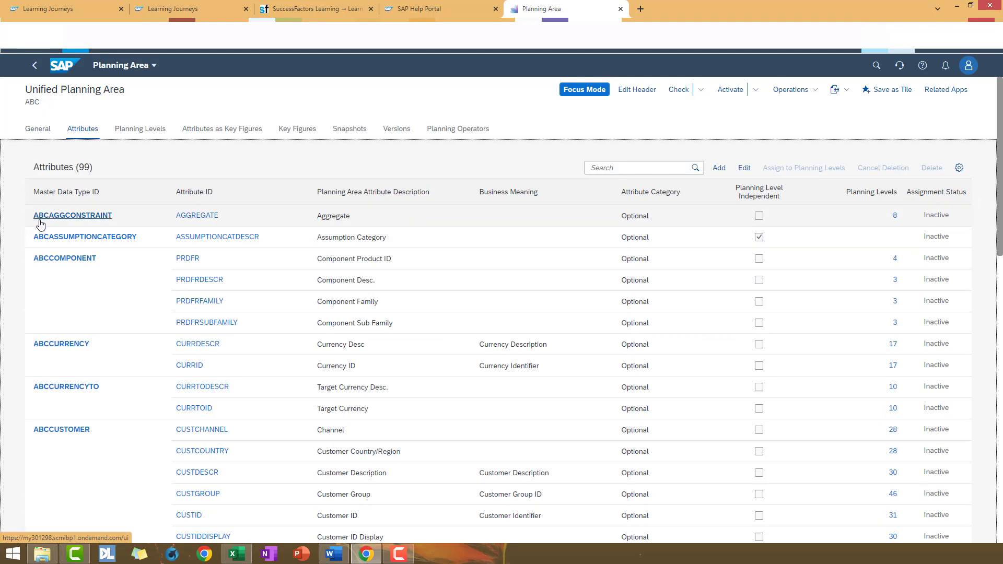
Browse ABC's planning levels, attributes as key figures, and its 477 inactive key figures
left_click(128, 137)
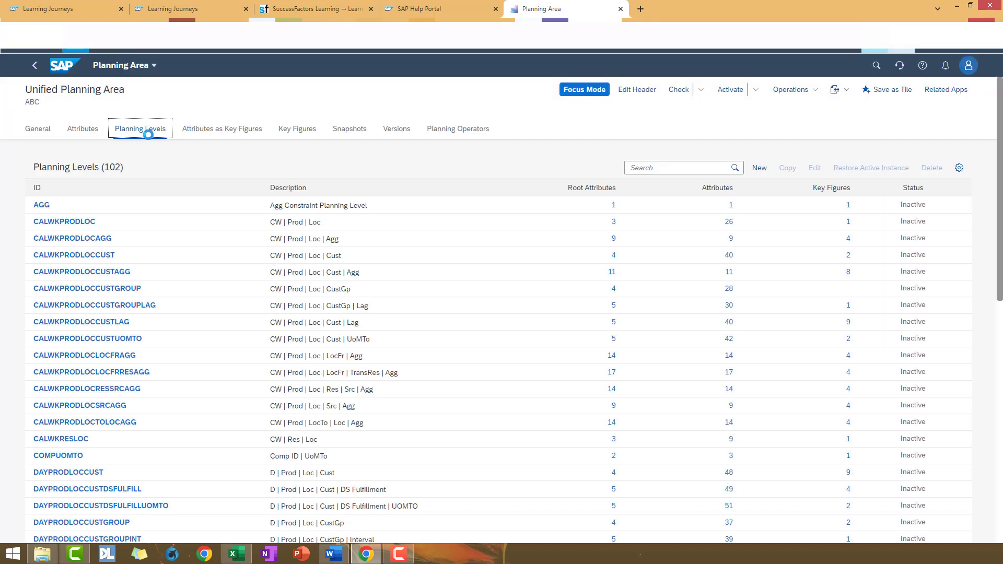
left_click(221, 133)
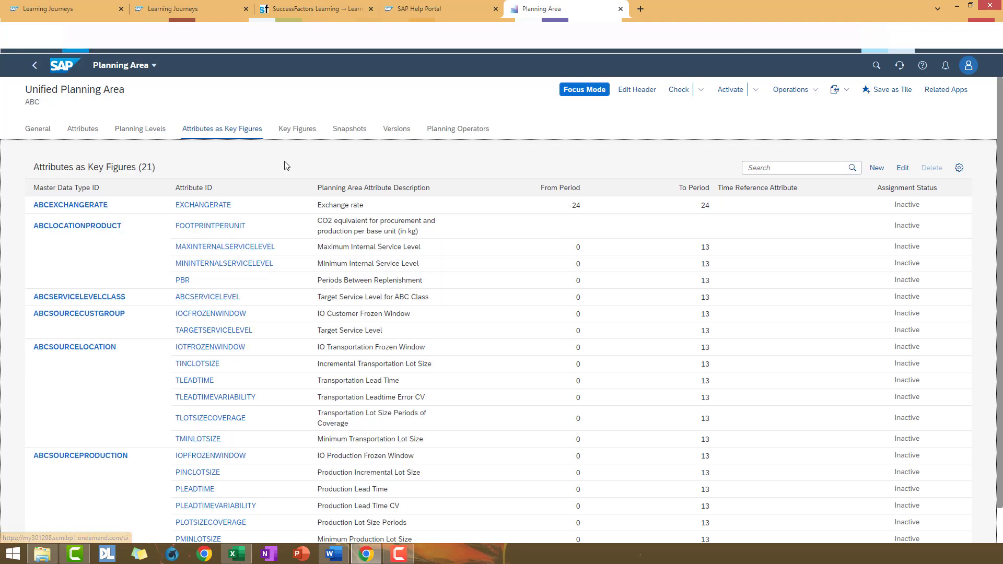
left_click(297, 133)
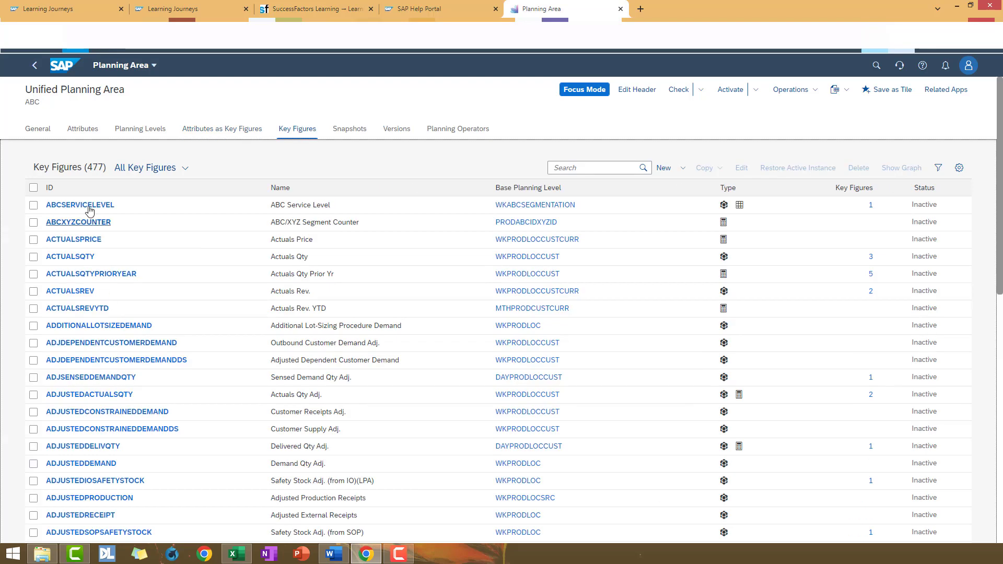
scroll(154, 291, "down", 10)
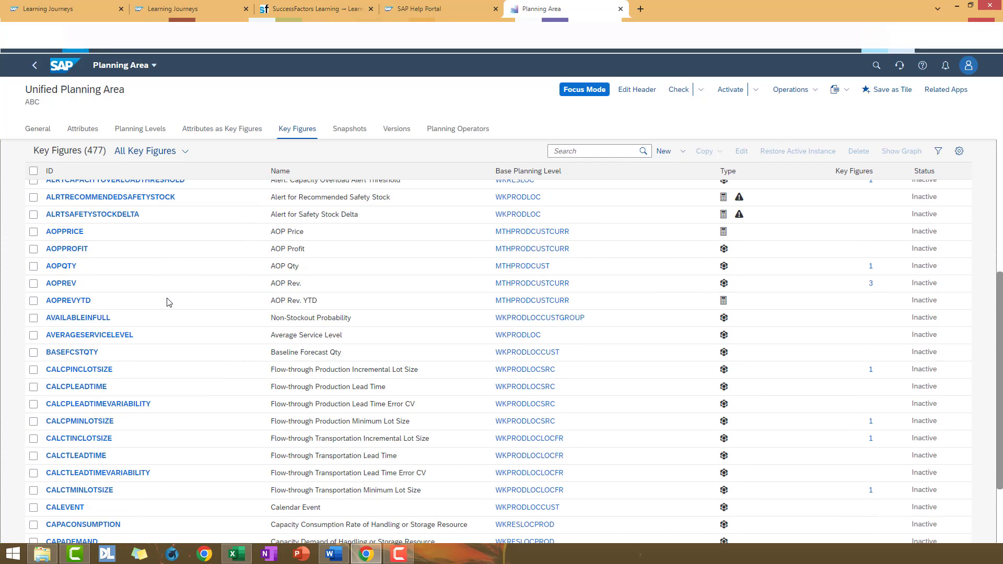
scroll(168, 302, "down", 2)
scroll(168, 302, "up", 12)
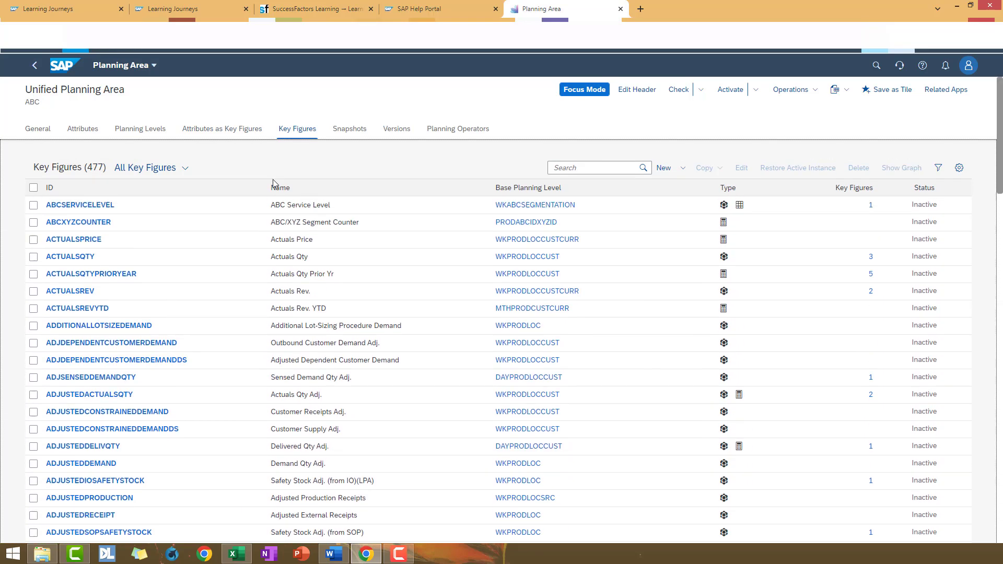
Review ABC's three inactive versions, then scroll through its 29 planning operators
left_click(397, 135)
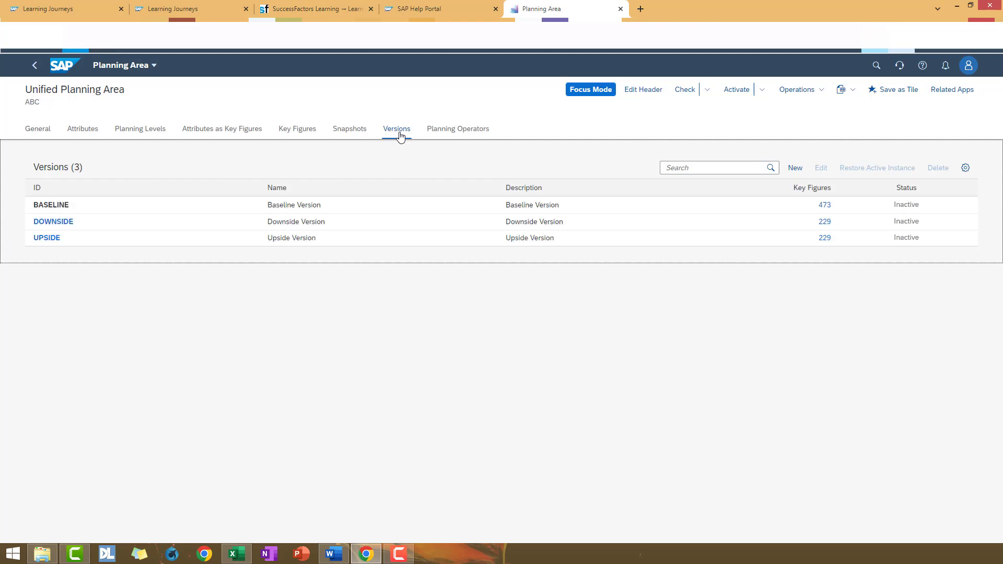
left_click(459, 130)
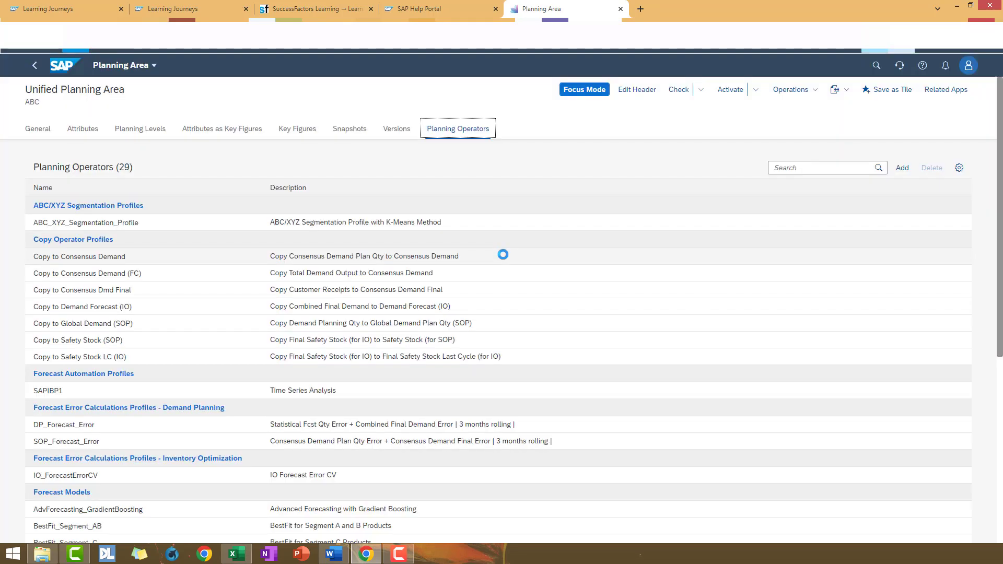
scroll(282, 300, "down", 3)
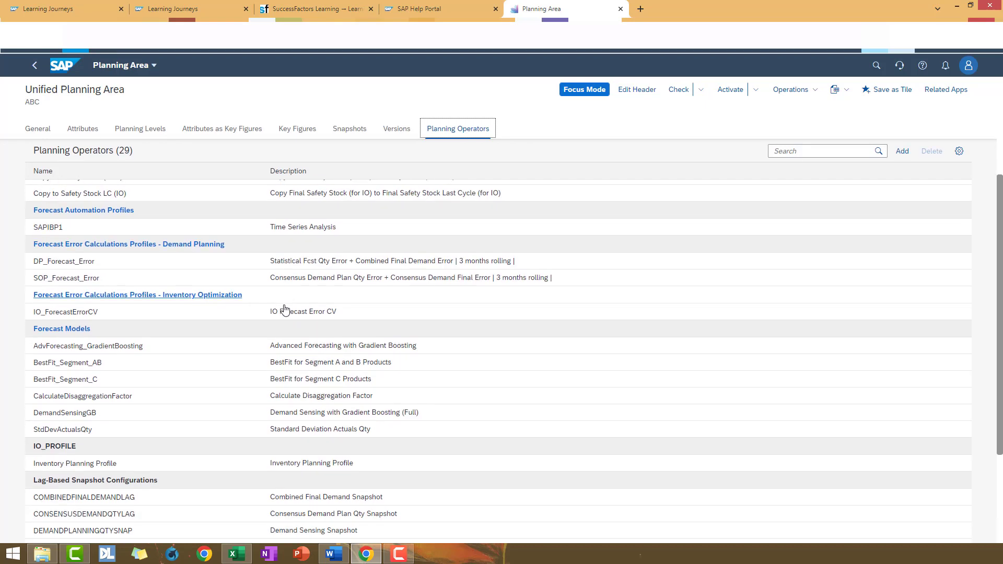
scroll(284, 310, "down", 3)
scroll(295, 326, "up", 6)
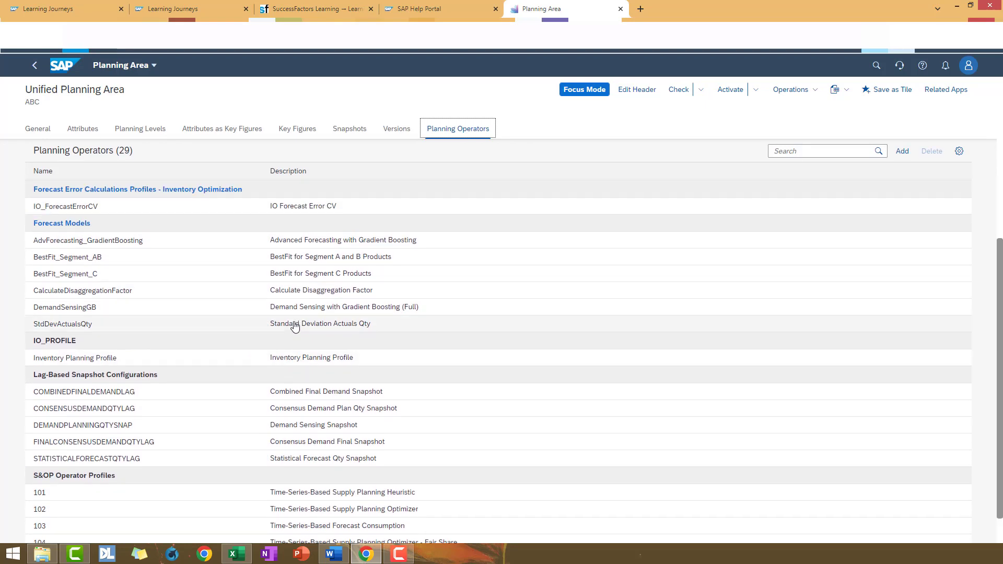